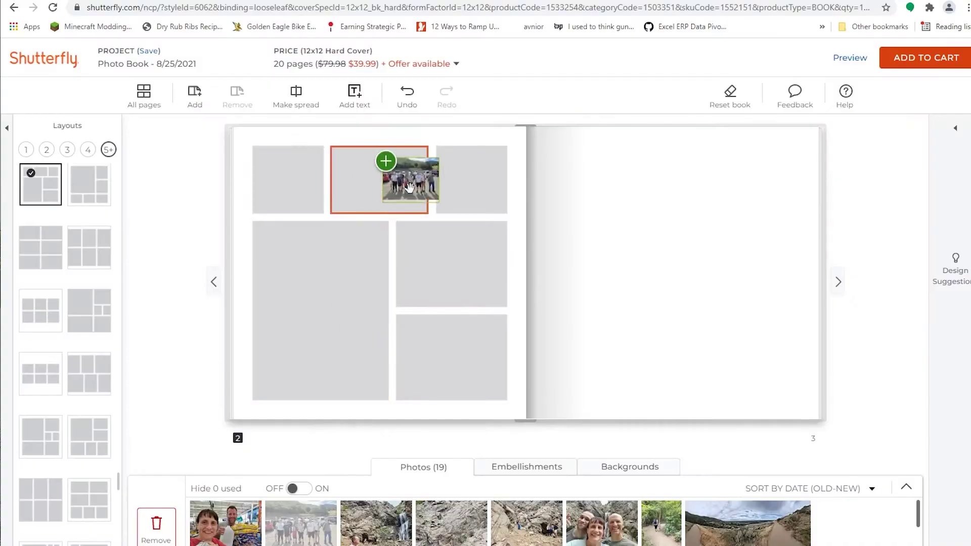
Step: Fill the left page's six slots with the group, waterfall, rock, selfie and trail photos
drag(410, 188, 410, 188)
drag(376, 523, 455, 255)
drag(451, 523, 470, 179)
drag(602, 523, 303, 303)
drag(514, 530, 452, 357)
drag(661, 523, 285, 189)
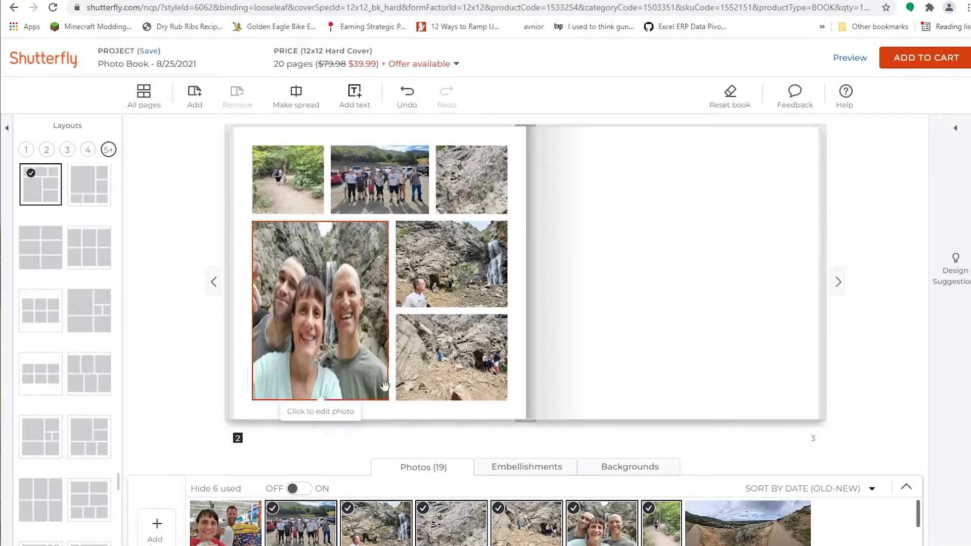
click(318, 303)
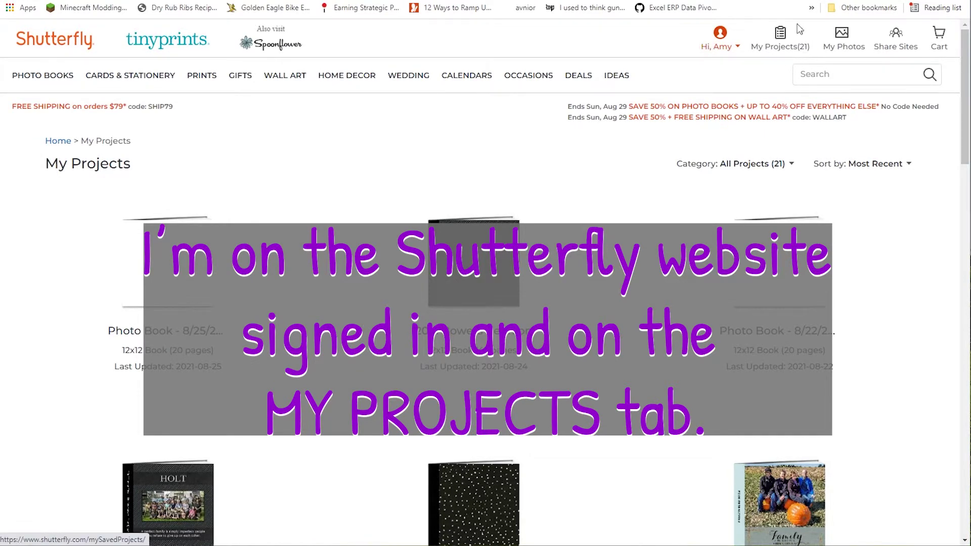
scroll(296, 376, down, 4)
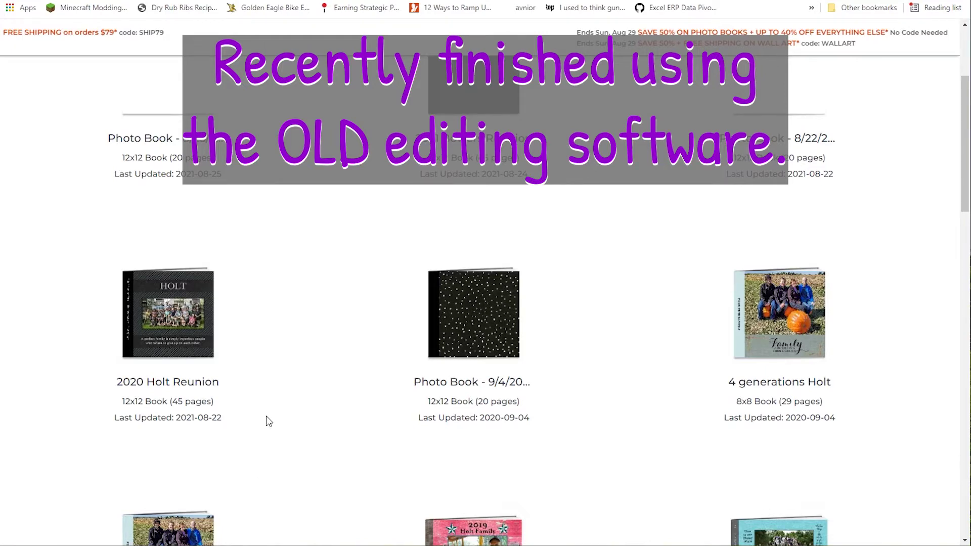
scroll(266, 416, up, 1)
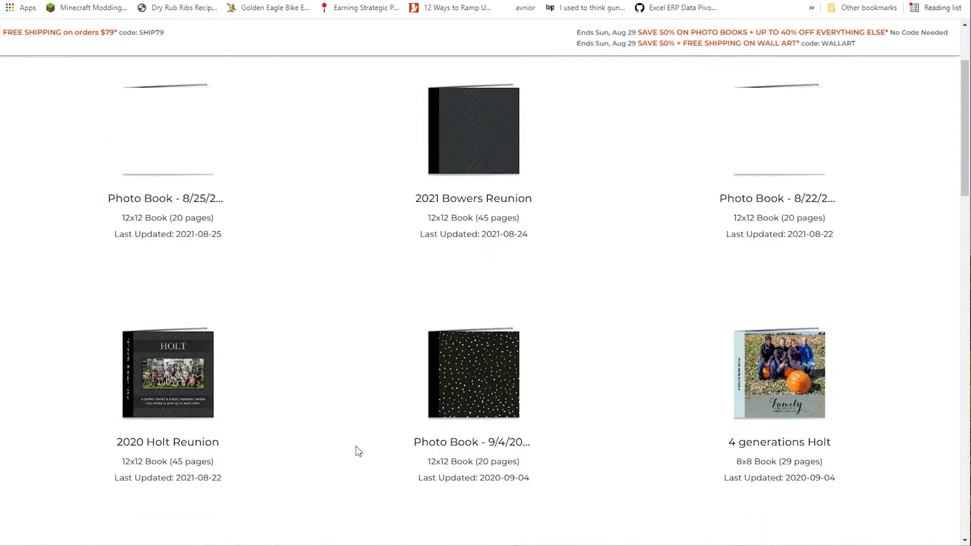
mouse_move(211, 507)
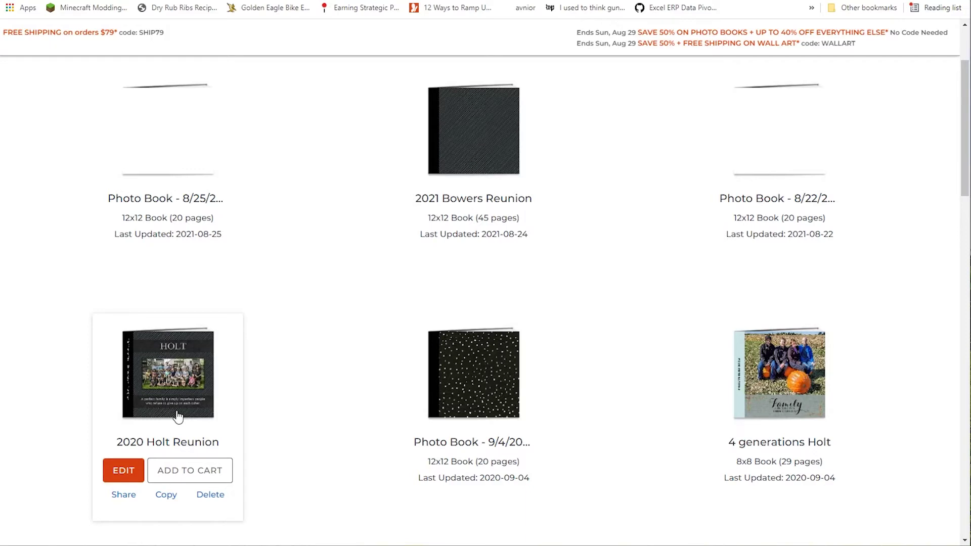
Step: Copy the 2020 Holt Reunion book under the project name '2021 Bowers Reunion'
click(166, 496)
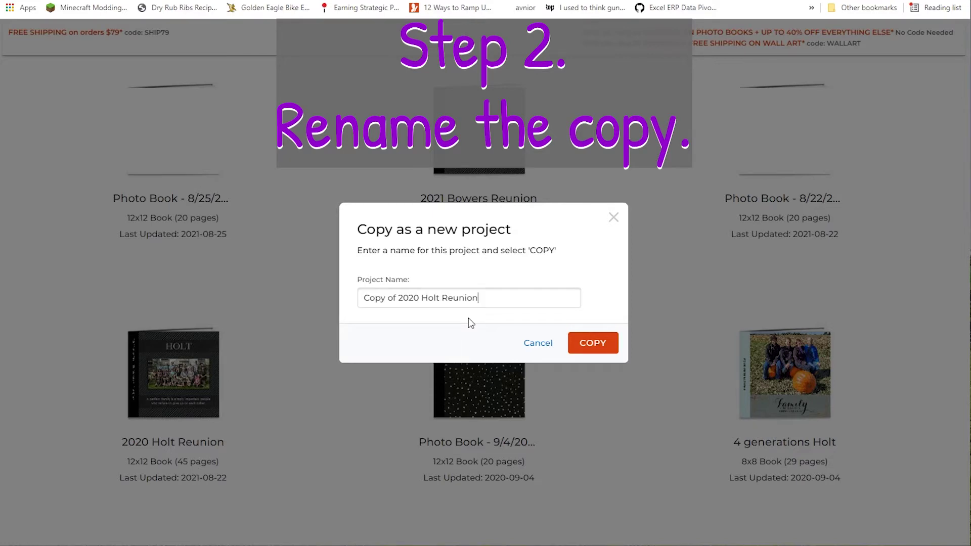
text(021)
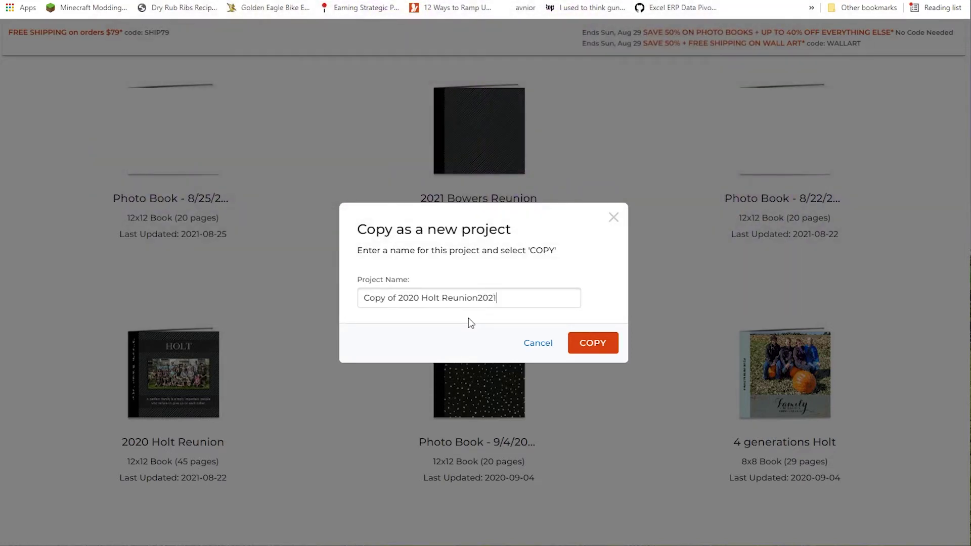
text( Bowers Reunion)
click(478, 297)
key(shift+Home)
key(Delete)
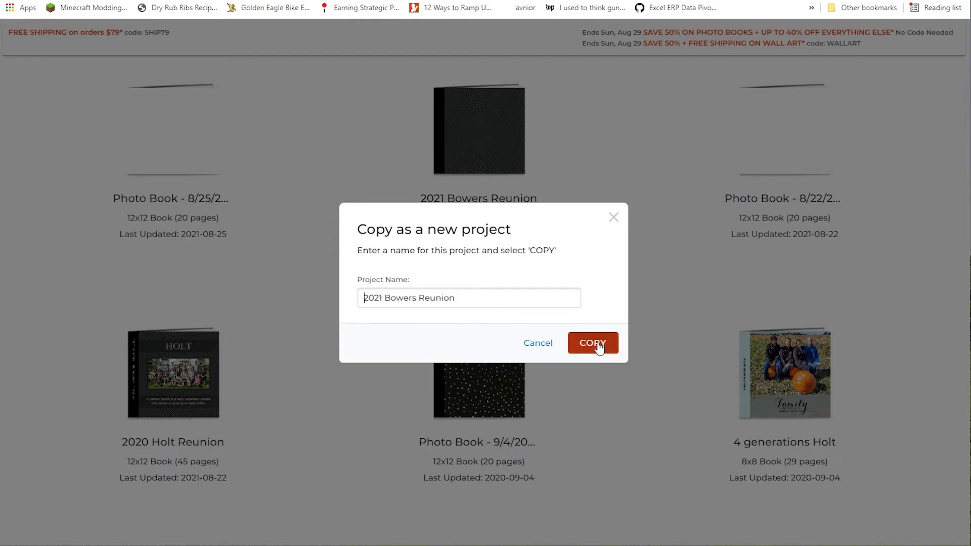
click(597, 344)
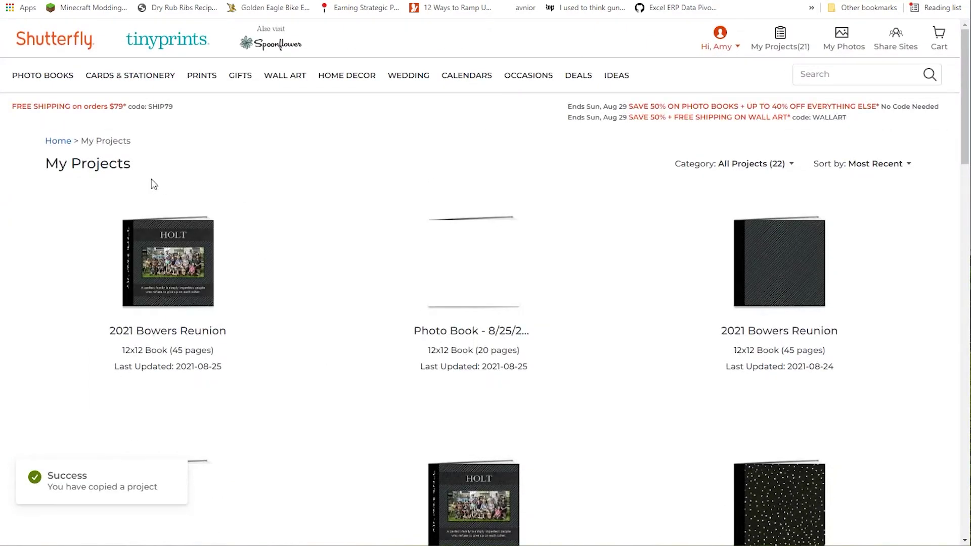
Step: Open the 2021 Bowers Reunion card from My Projects in the book editor
scroll(343, 395, down, 1)
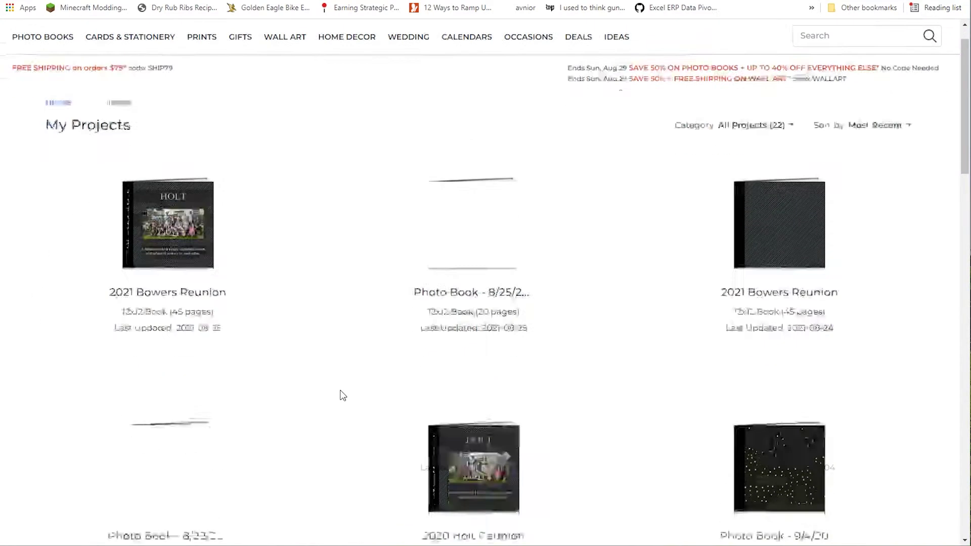
scroll(343, 395, down, 3)
mouse_move(489, 337)
scroll(489, 336, up, 4)
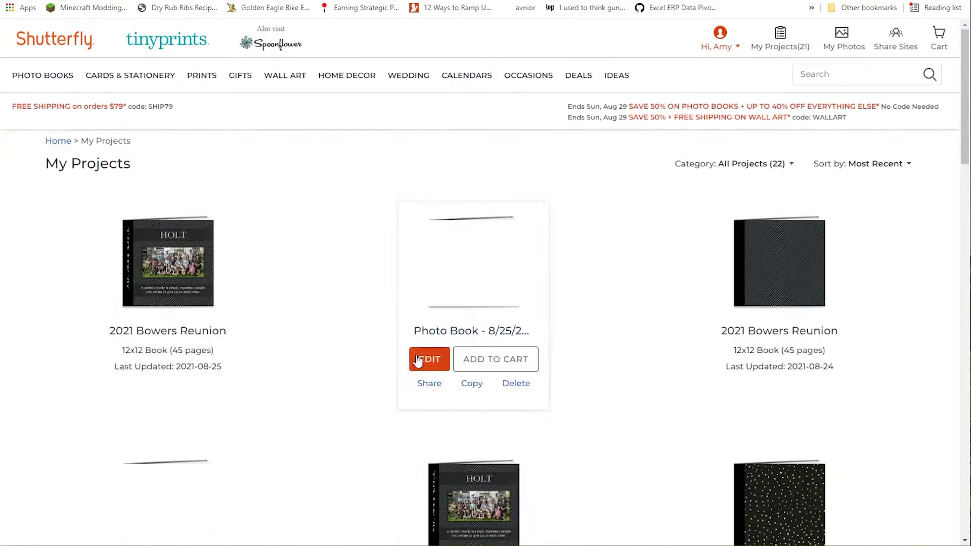
mouse_move(169, 302)
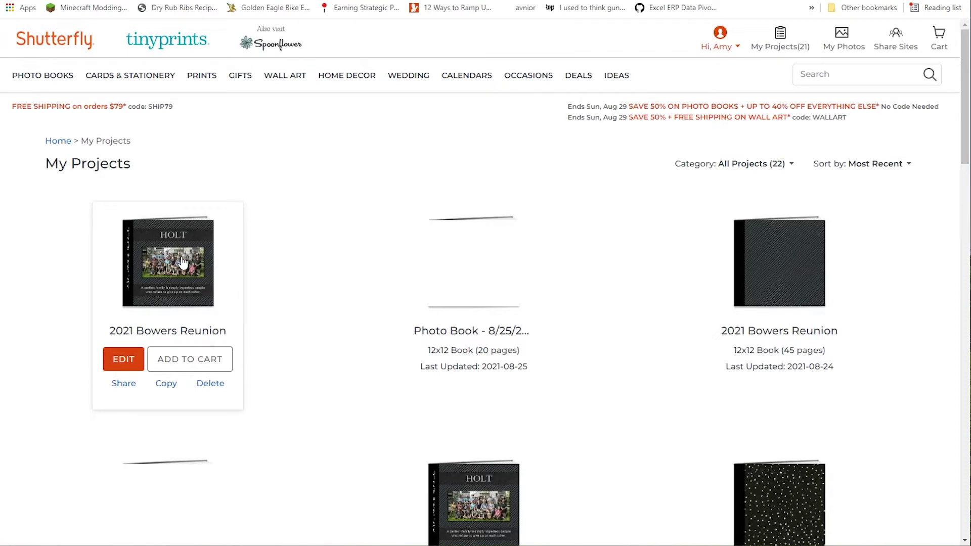
click(129, 363)
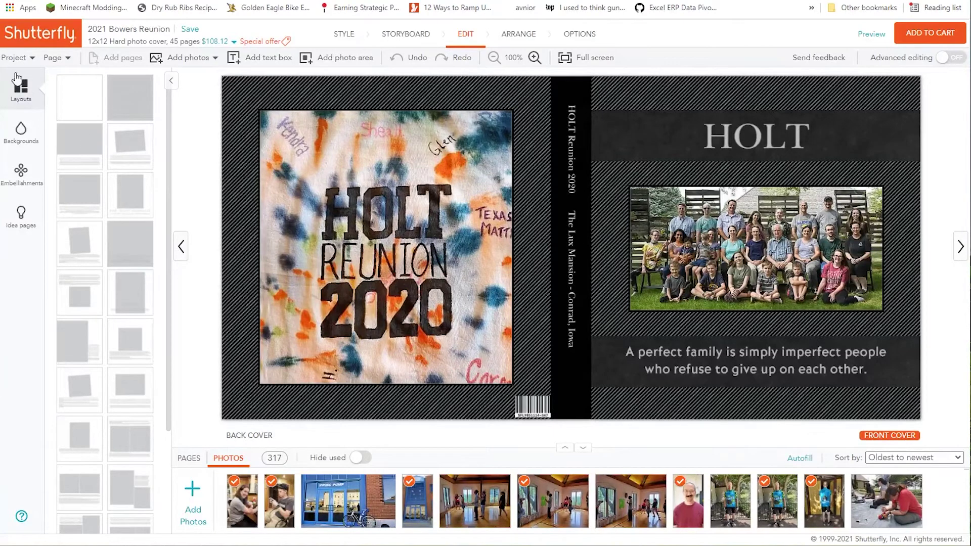
Step: Remove all photos from the entire project with Page > Remove photos
click(53, 58)
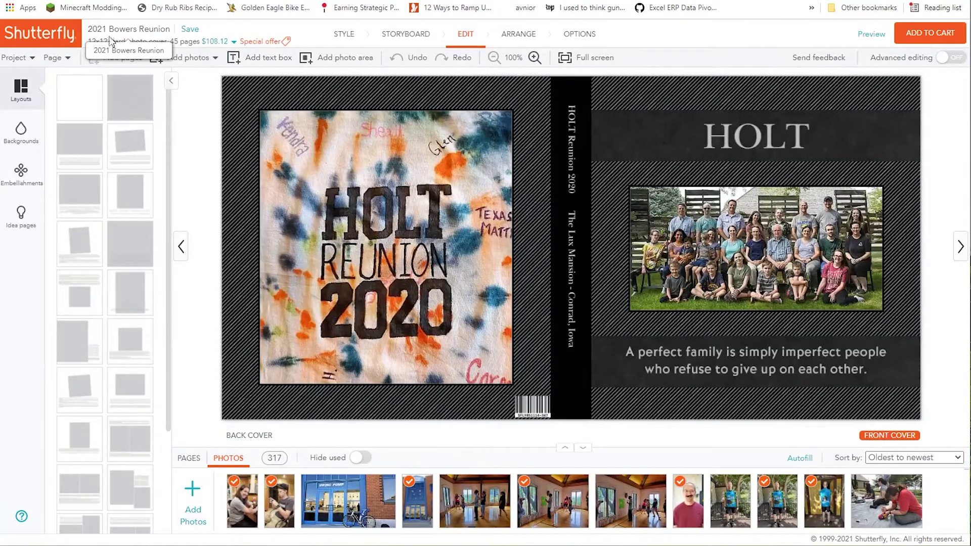
click(53, 57)
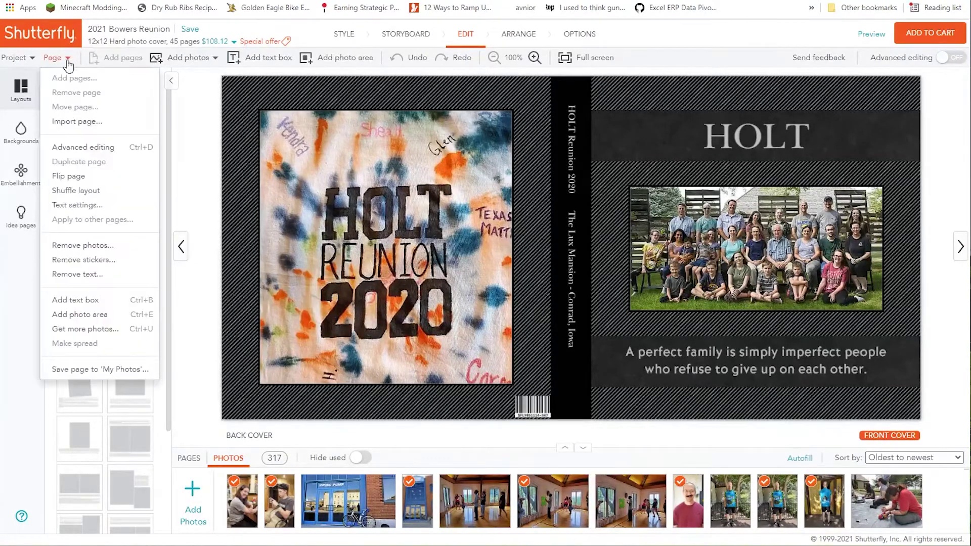
click(100, 248)
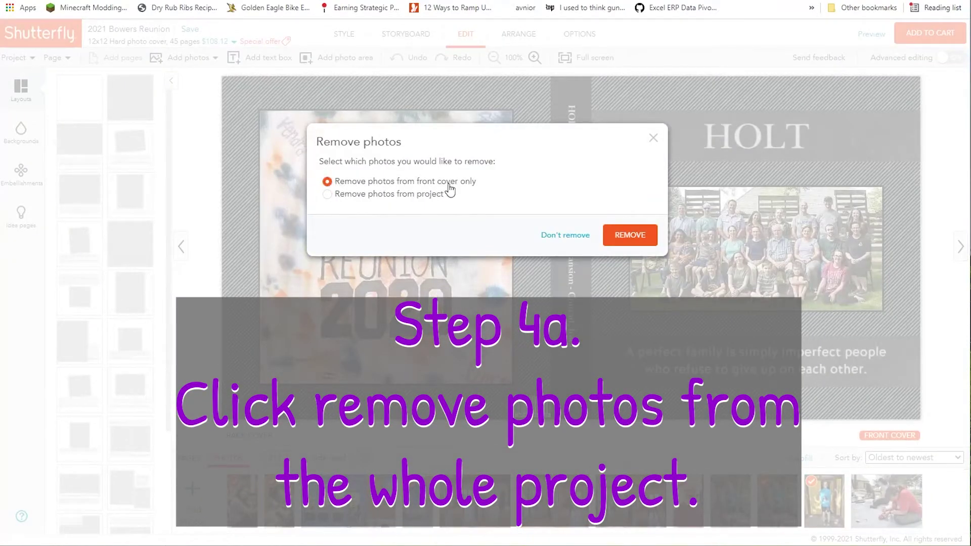
click(326, 196)
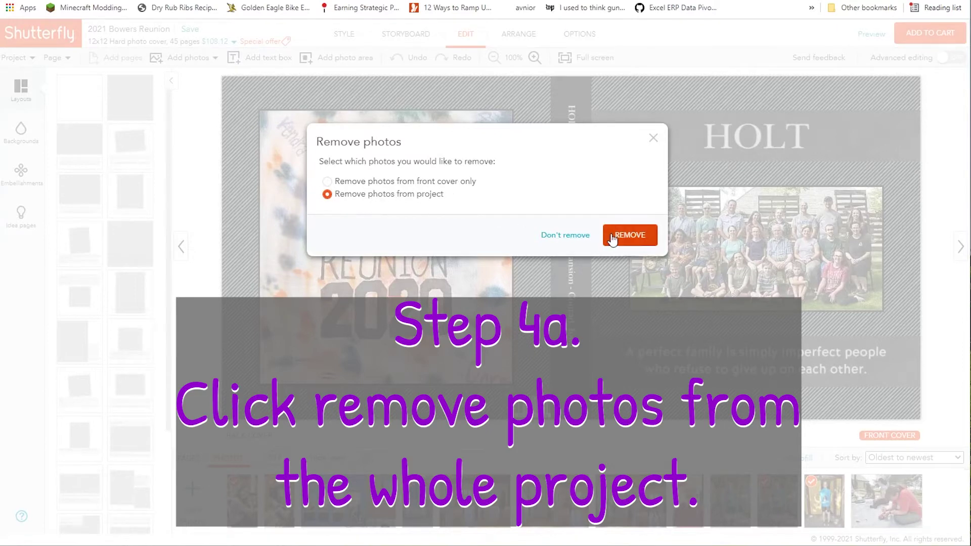
click(634, 237)
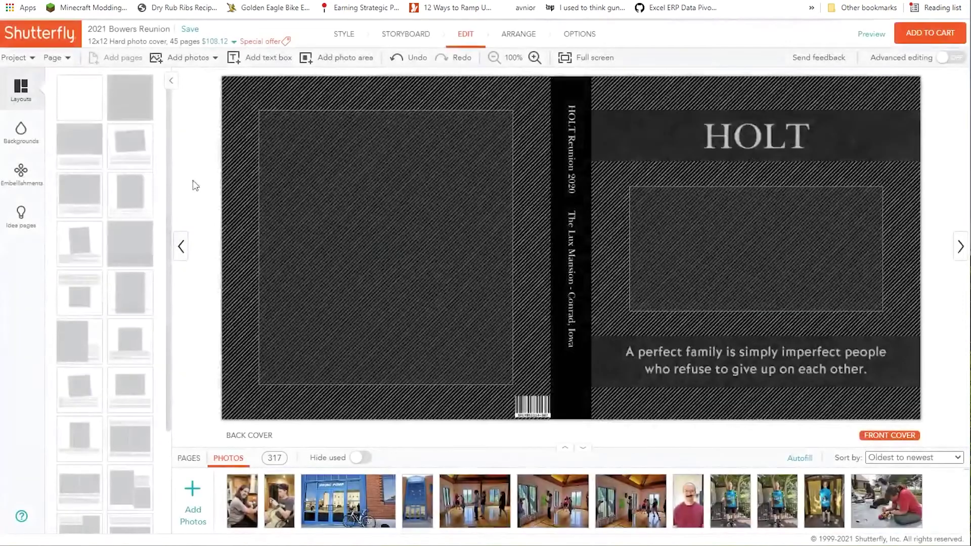
Step: Remove all text from the whole book, including the cover's title and quote
click(74, 63)
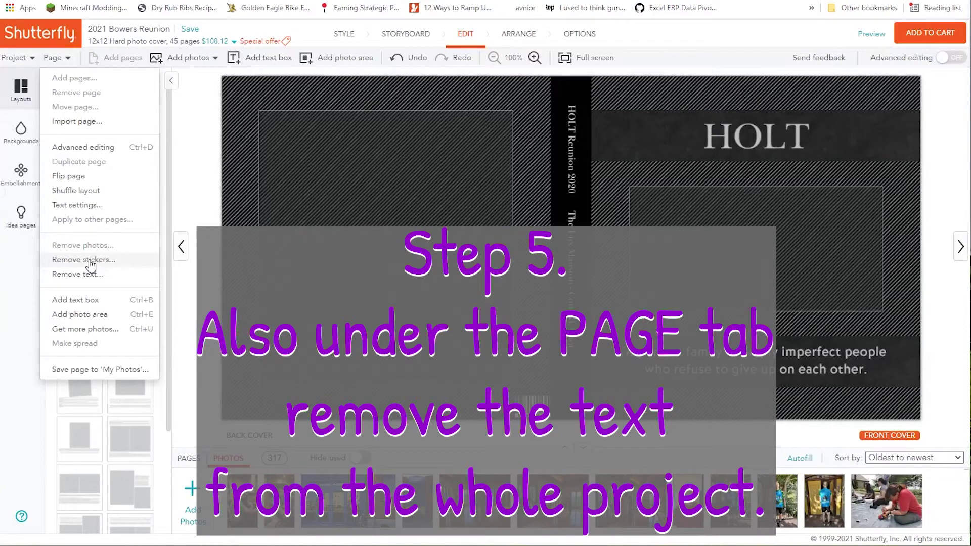
click(86, 276)
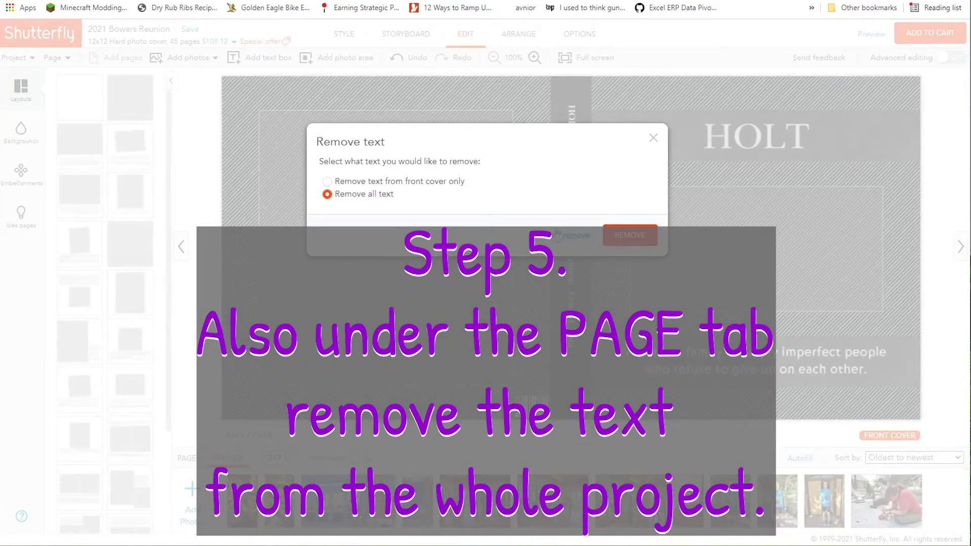
click(617, 244)
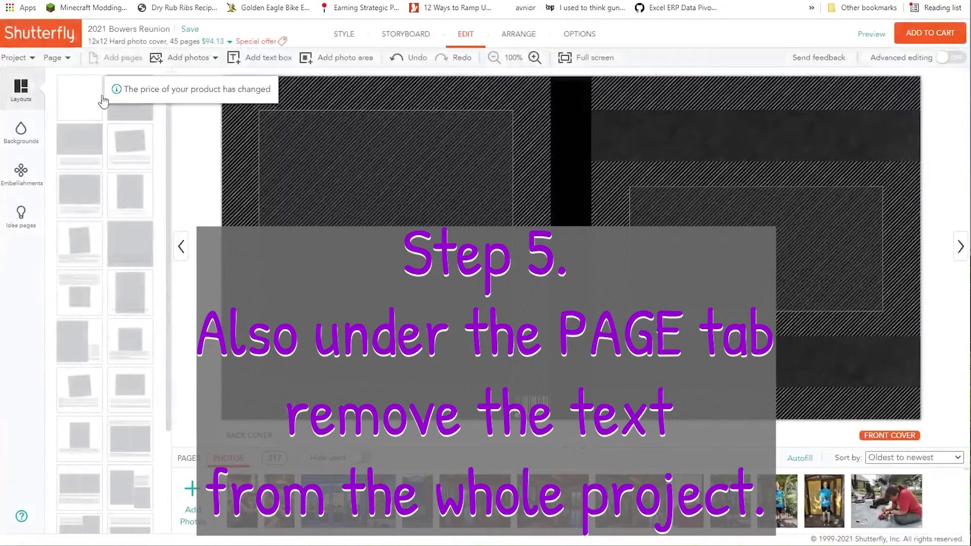
click(62, 61)
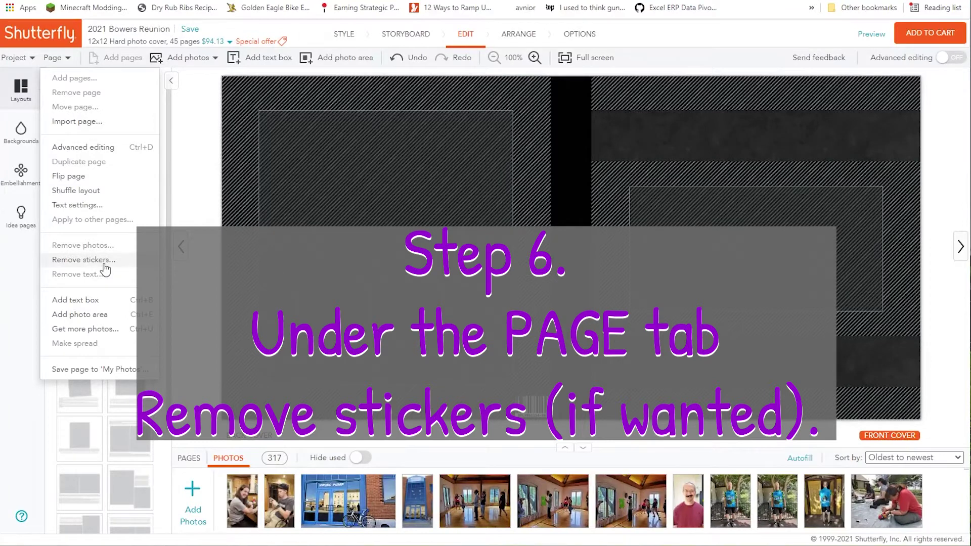
Step: Turn on Advanced editing and return to the first spread with the bicycle background
click(23, 57)
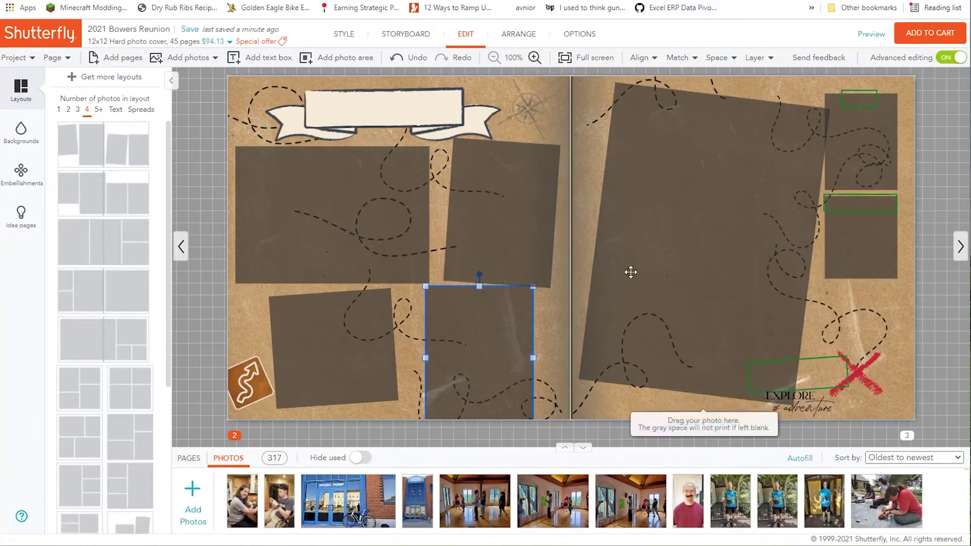
click(181, 247)
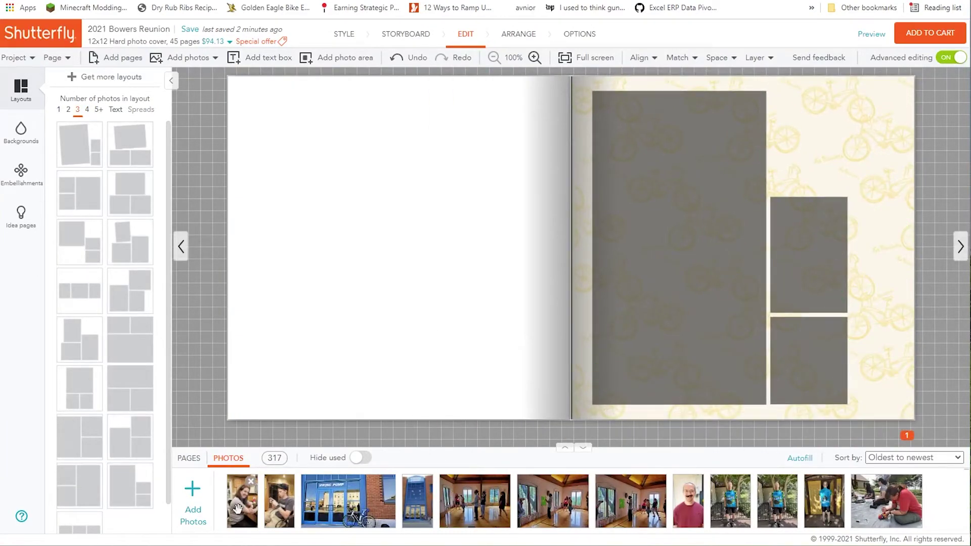
scroll(503, 510, down, 1)
scroll(503, 510, down, 1)
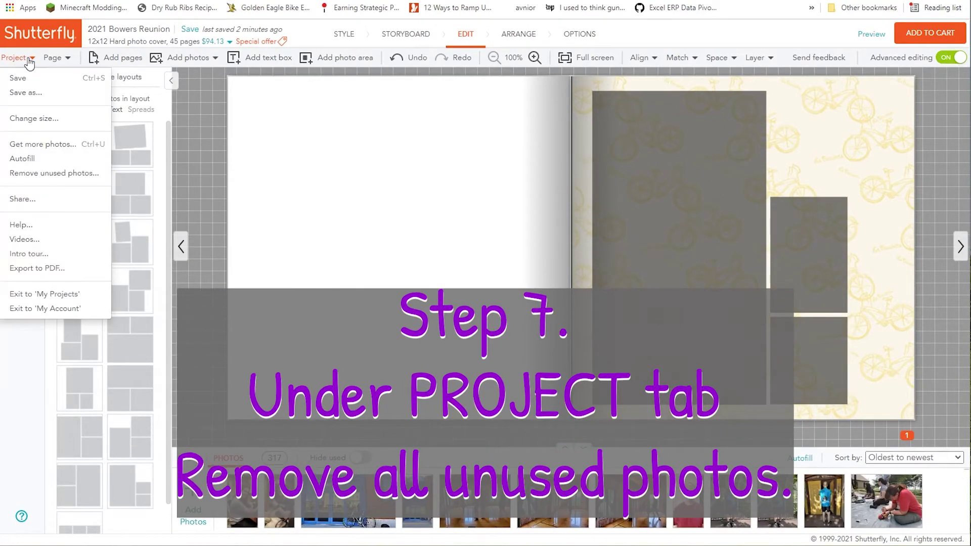
Step: Remove all unused photos so the tray shows 0, then advance to pages 2–3
click(34, 174)
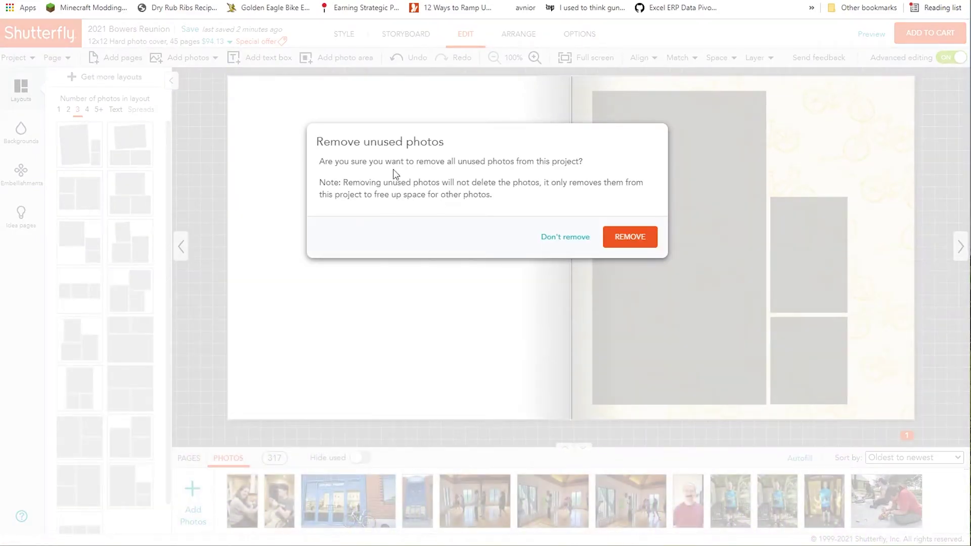
click(630, 238)
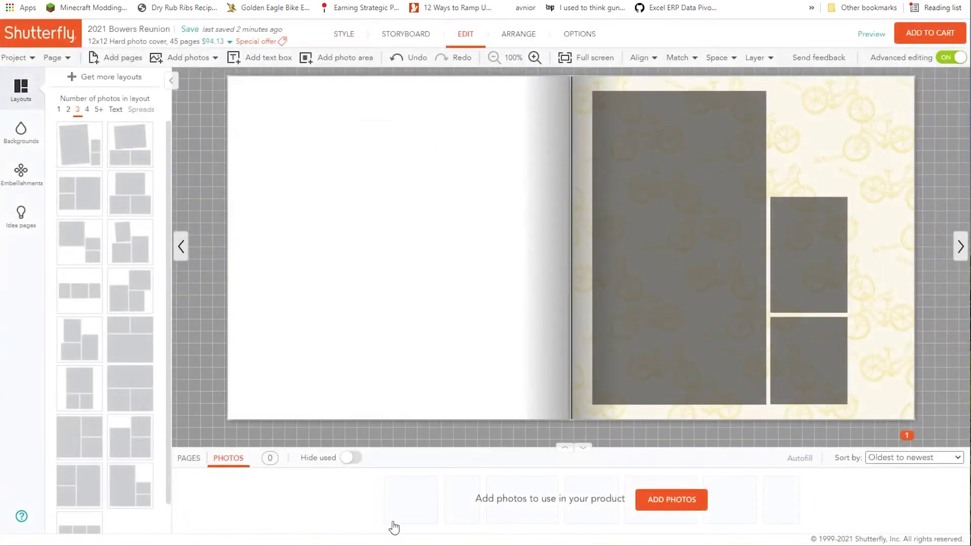
click(18, 57)
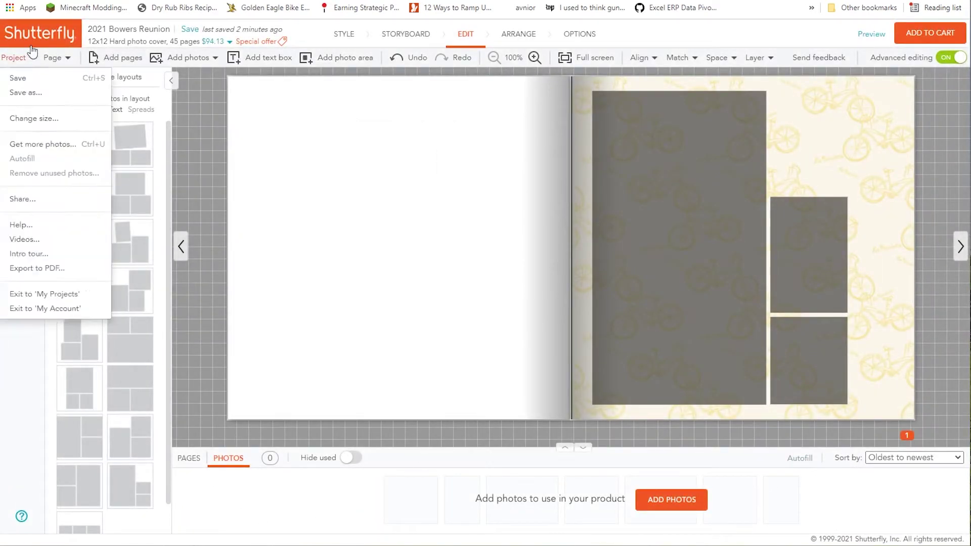
click(55, 57)
click(446, 299)
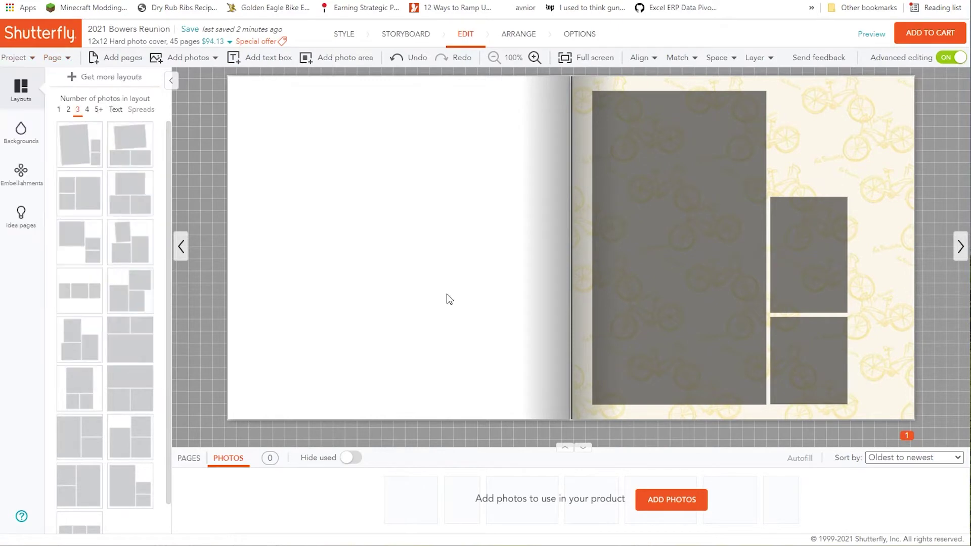
click(960, 248)
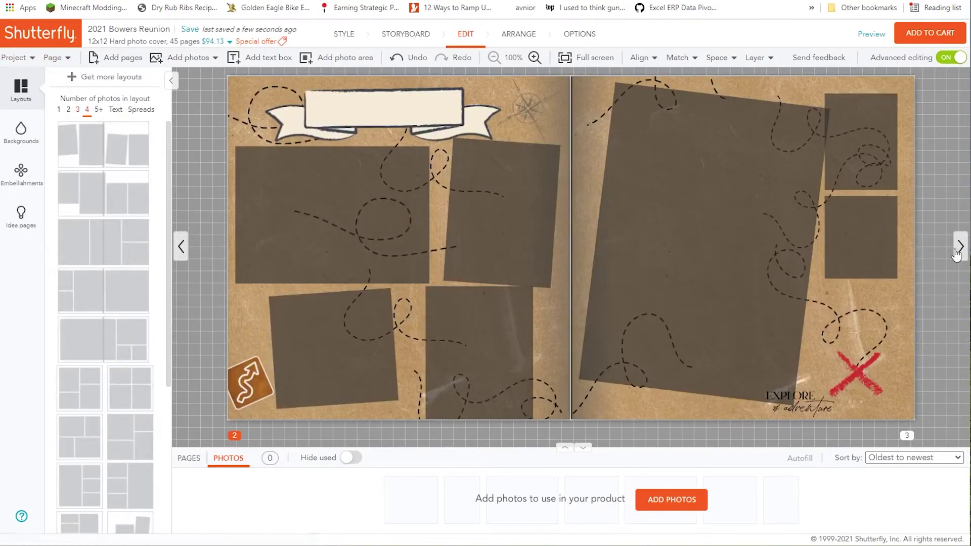
Step: Advance to pages 4–5, turn off Advanced editing and save the project
click(958, 248)
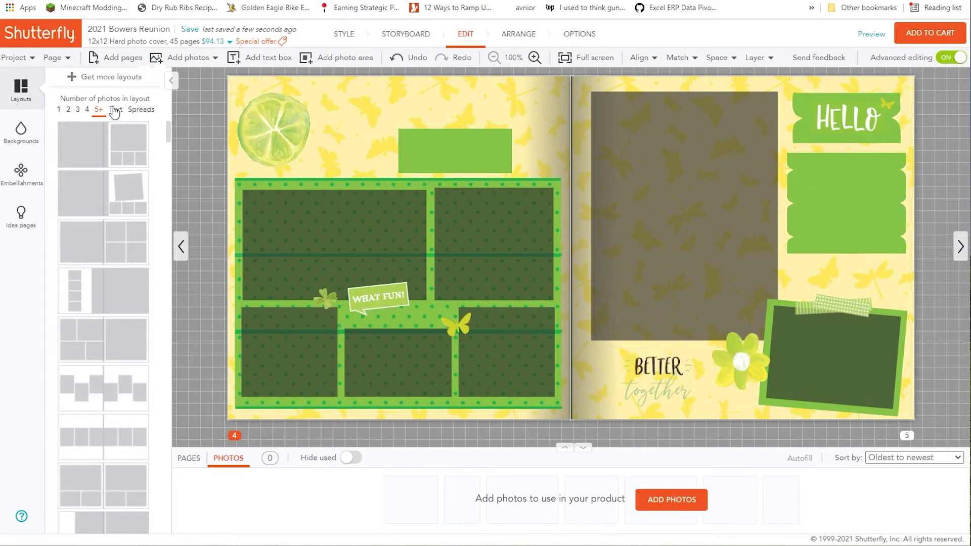
click(53, 58)
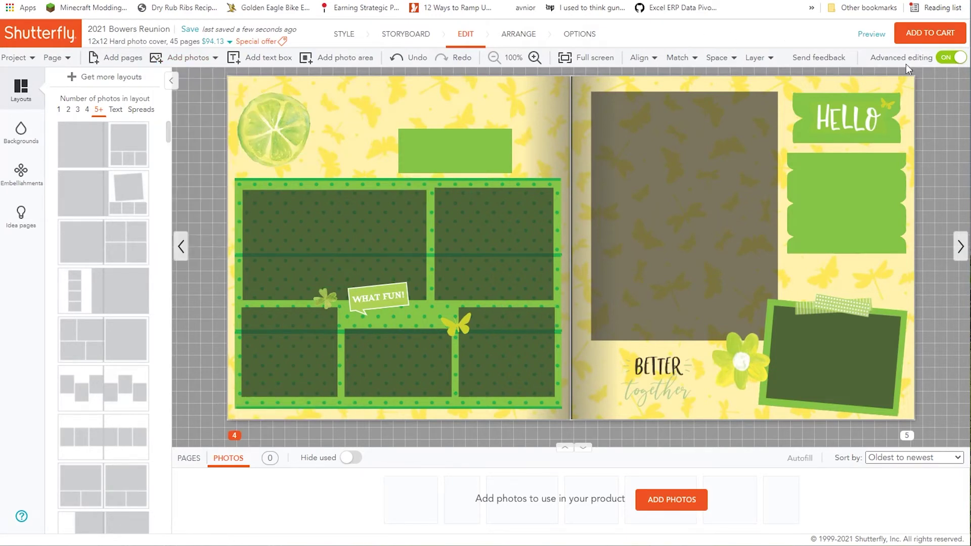
click(953, 57)
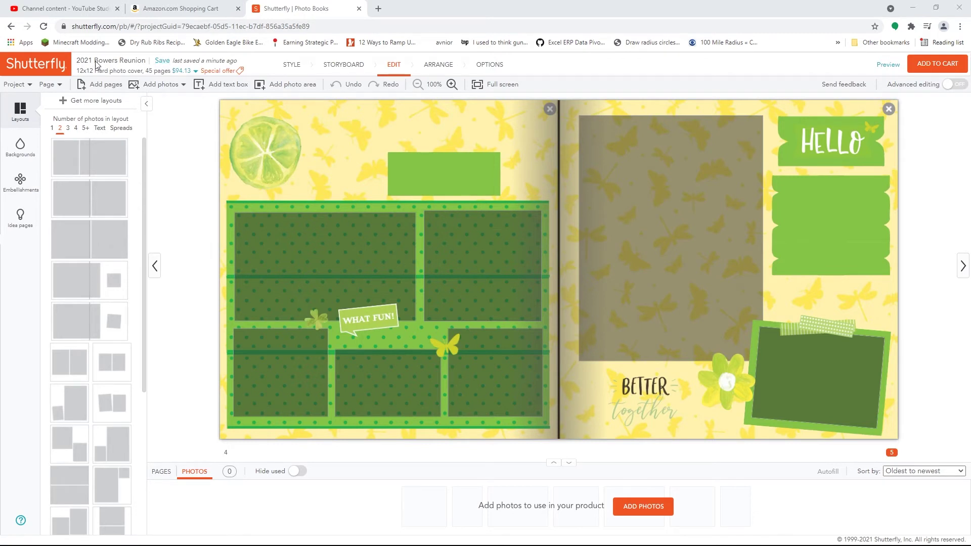
click(161, 60)
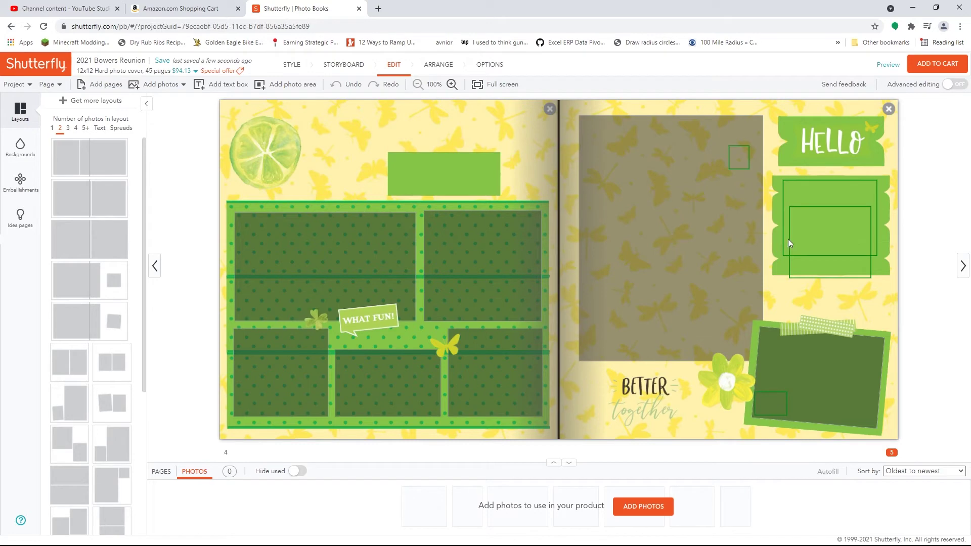
Step: Page forward through the empty spreads to the volleyball-themed pages 22–23
click(961, 268)
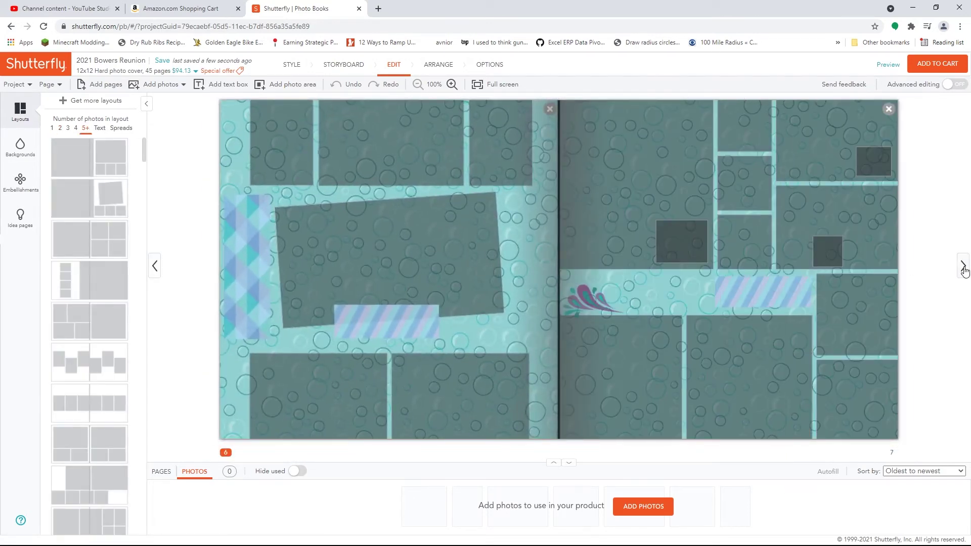
click(964, 268)
click(964, 268)
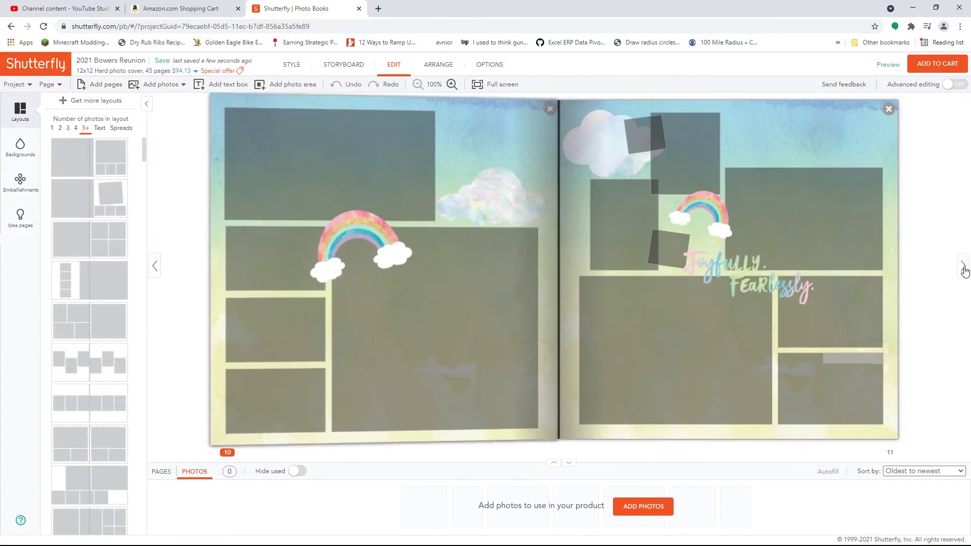
click(963, 268)
click(964, 267)
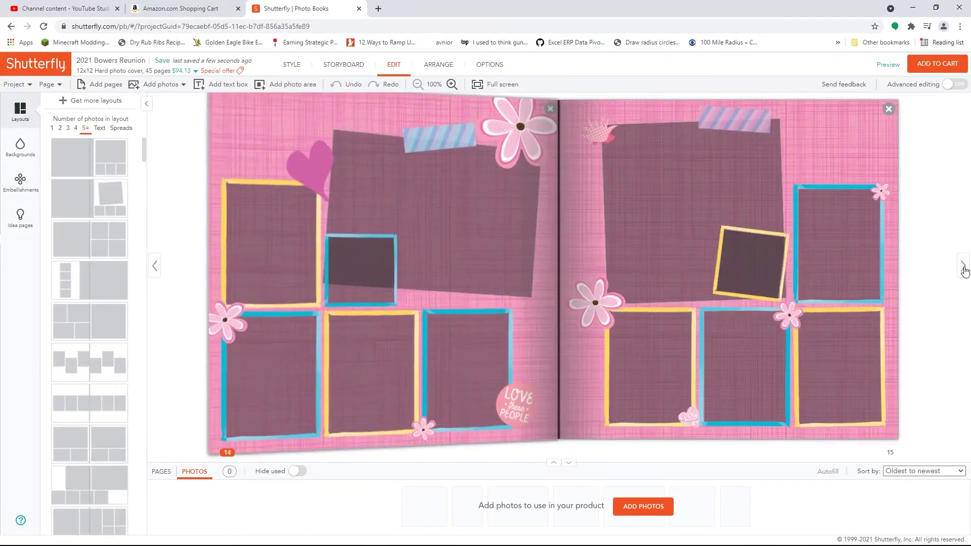
click(964, 268)
click(963, 268)
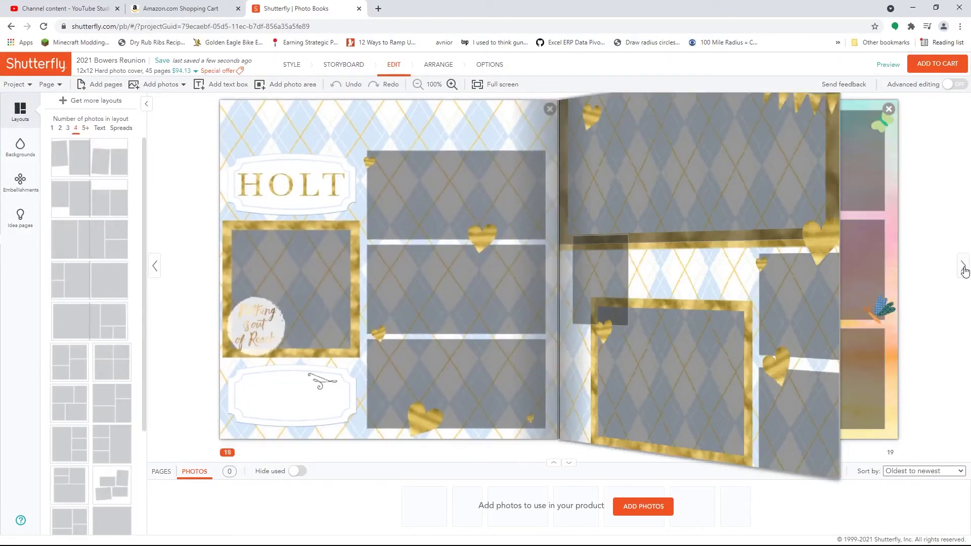
click(964, 268)
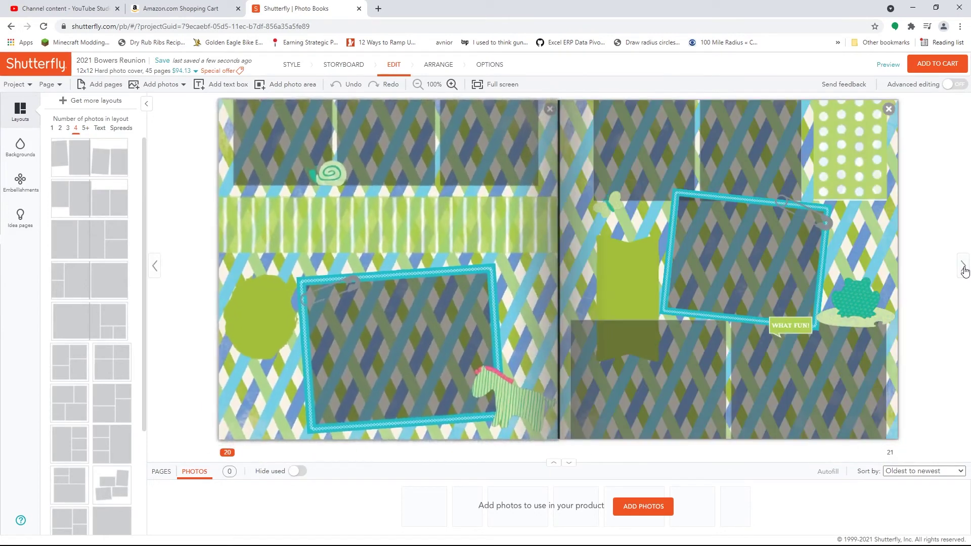
click(963, 267)
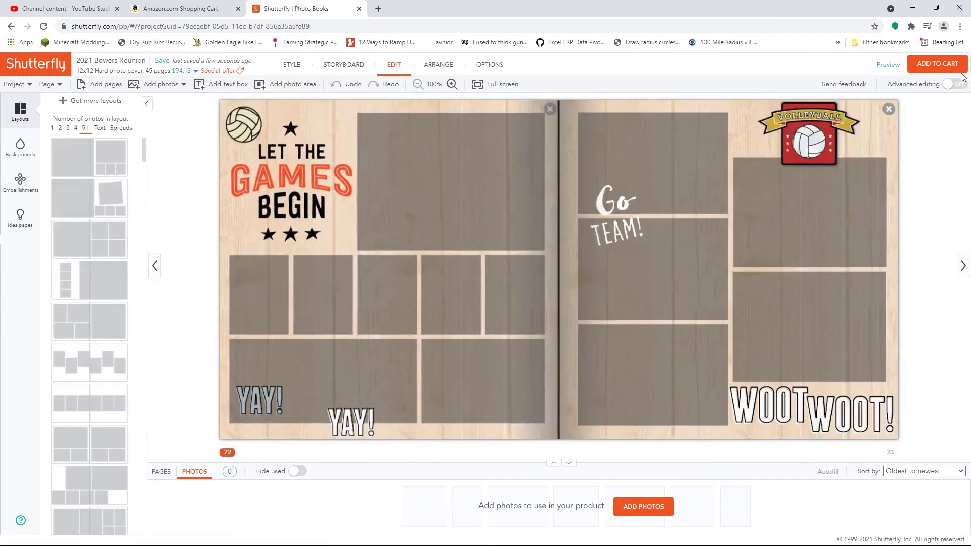